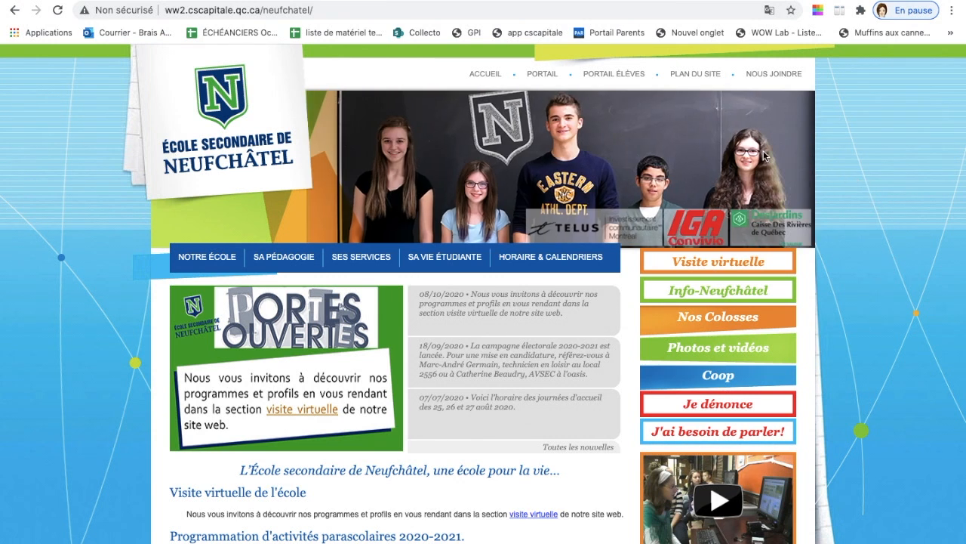
- Open the student portal from the school website and launch the Outlook mailbox
left_click(624, 74)
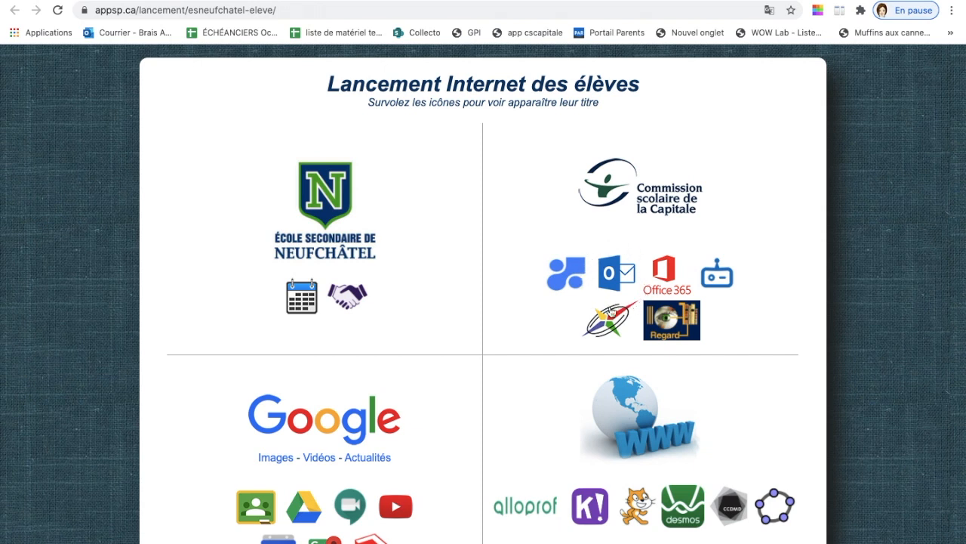
left_click(621, 276)
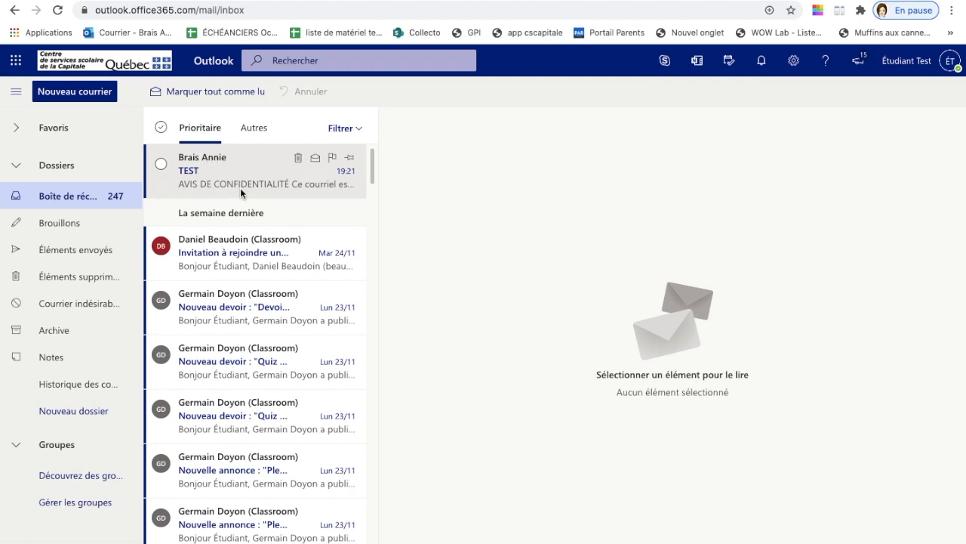
- Open and read the whole TEST message, and open the Classroom invitation to the course "Mon cours sans Karine"
left_click(205, 162)
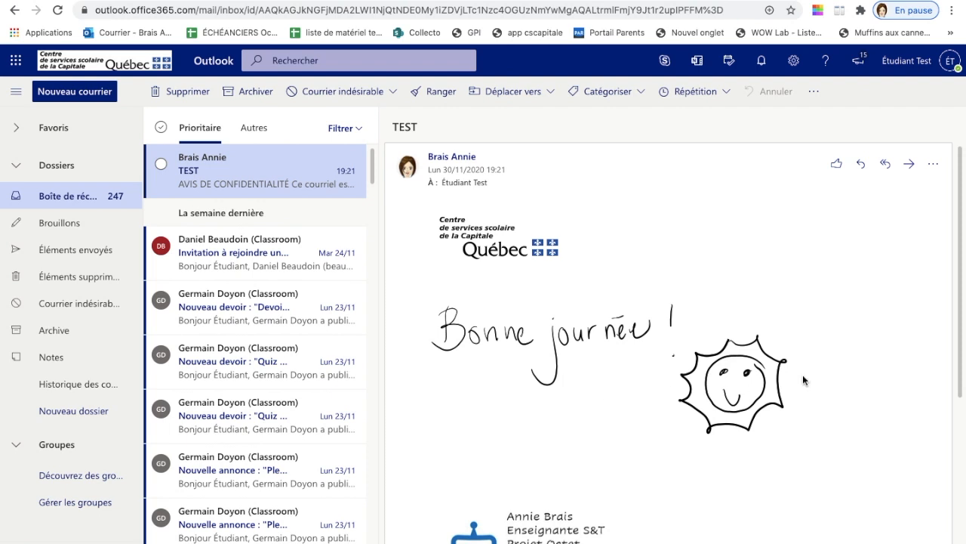
scroll(802, 375, "down", 4)
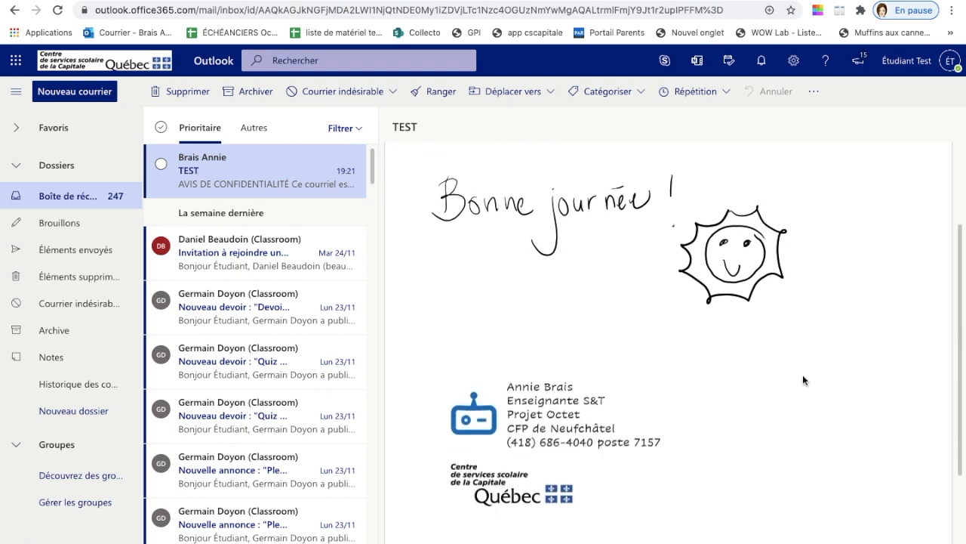
scroll(802, 374, "down", 5)
scroll(802, 375, "up", 7)
scroll(802, 375, "up", 3)
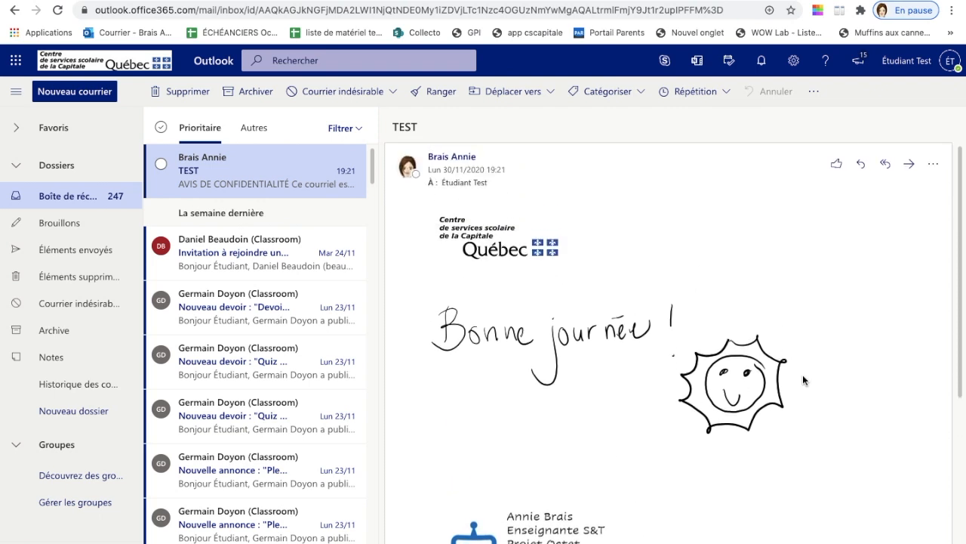
left_click(239, 268)
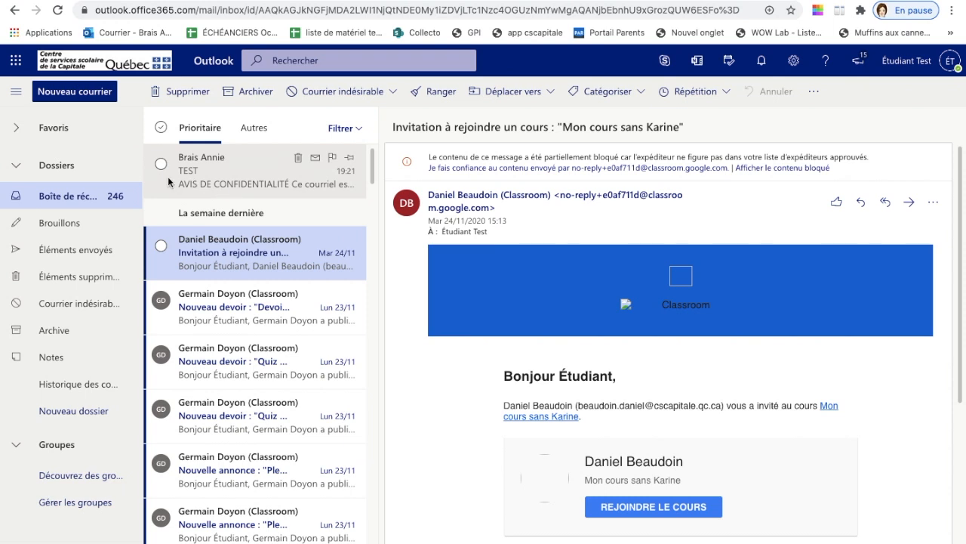
- Select all Prioritaire messages and clear the selection, and delete the TEST message and undo its deletion
left_click(161, 128)
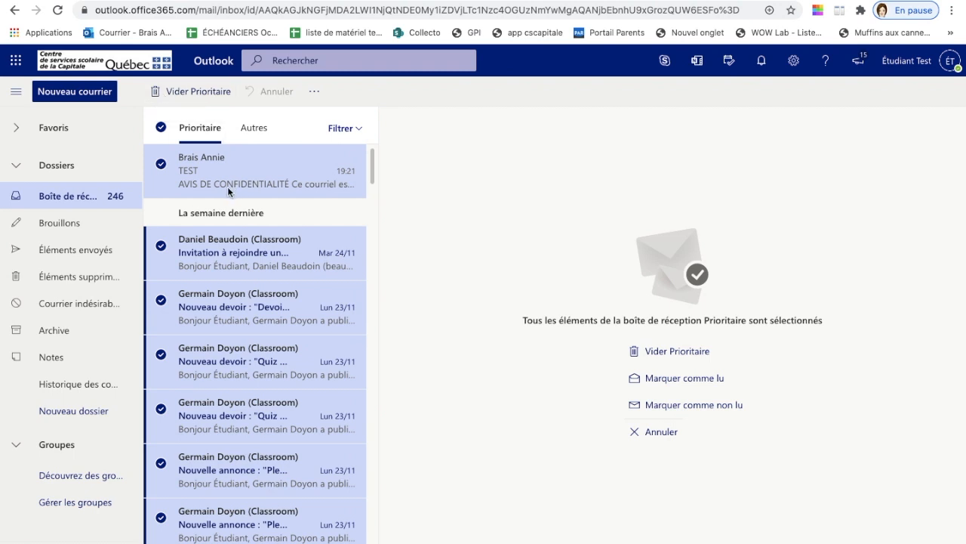
left_click(161, 128)
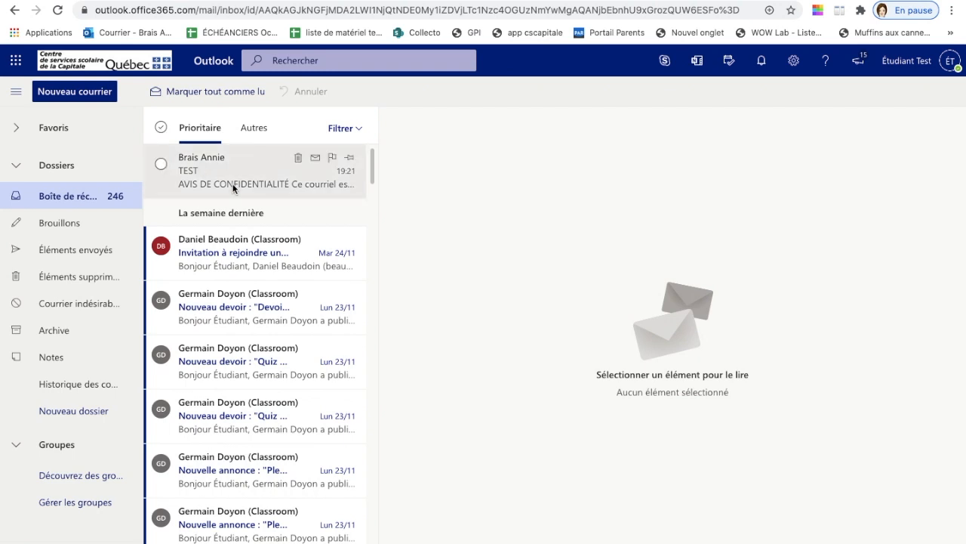
left_click(298, 158)
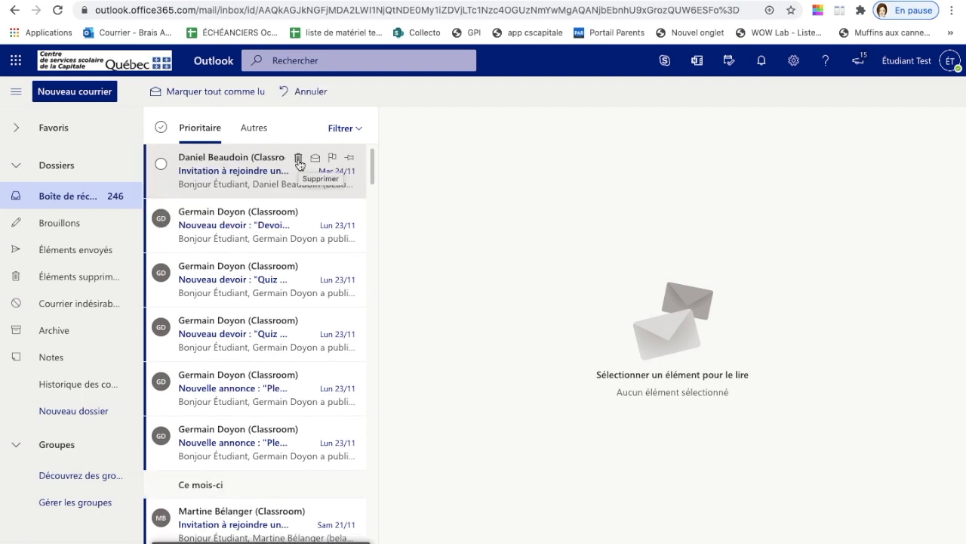
left_click(306, 92)
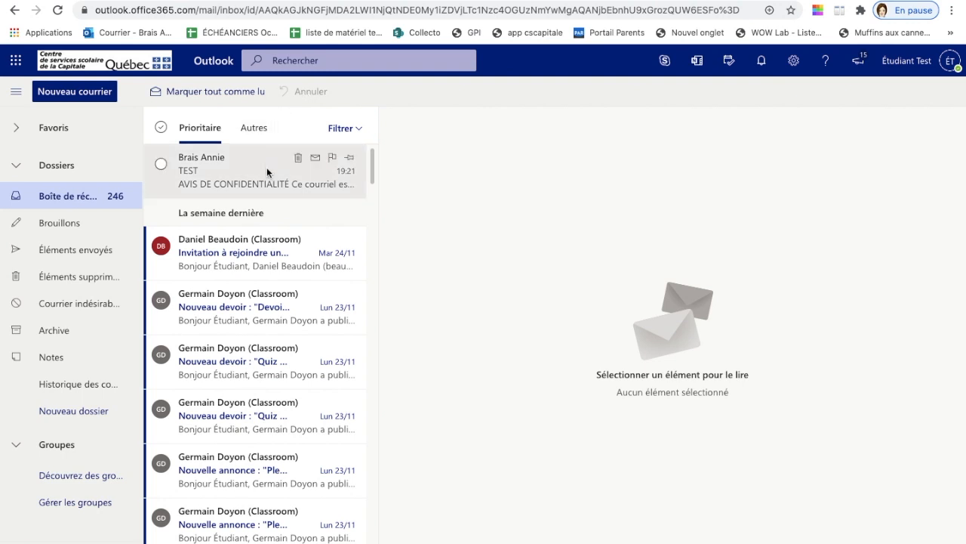
- Flag the TEST message for follow-up and pin it in the inbox
left_click(333, 162)
left_click(352, 164)
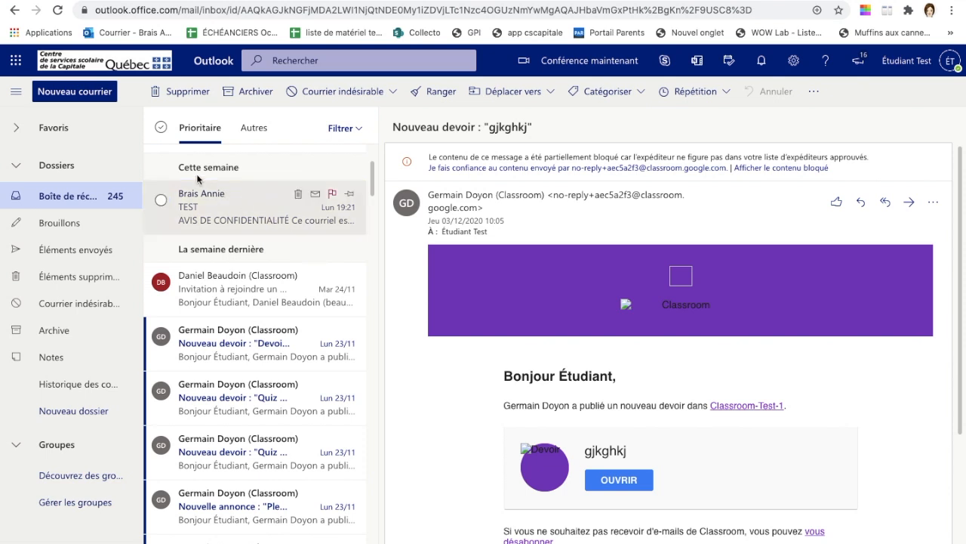
- Create a new message addressed to the teacher, with the student's own account in Cc
left_click(106, 97)
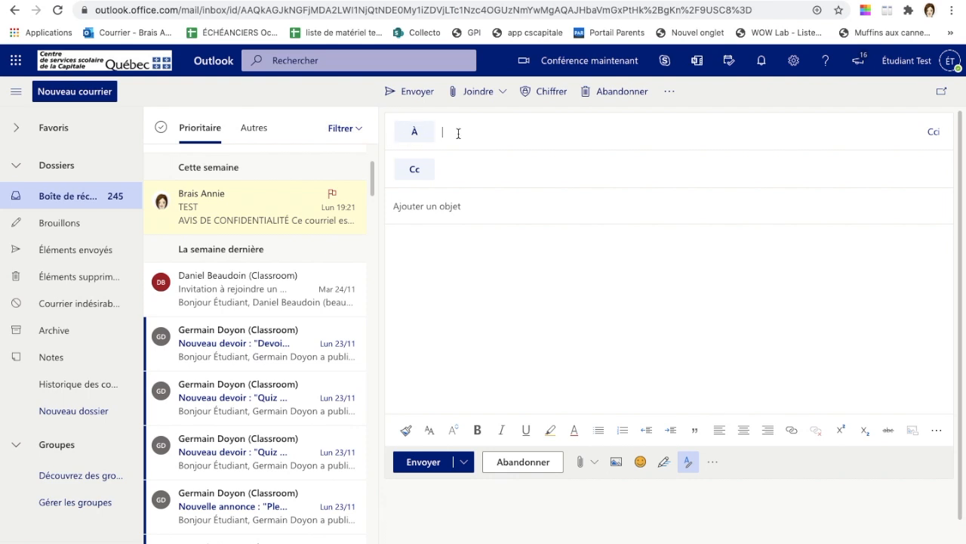
type("brais")
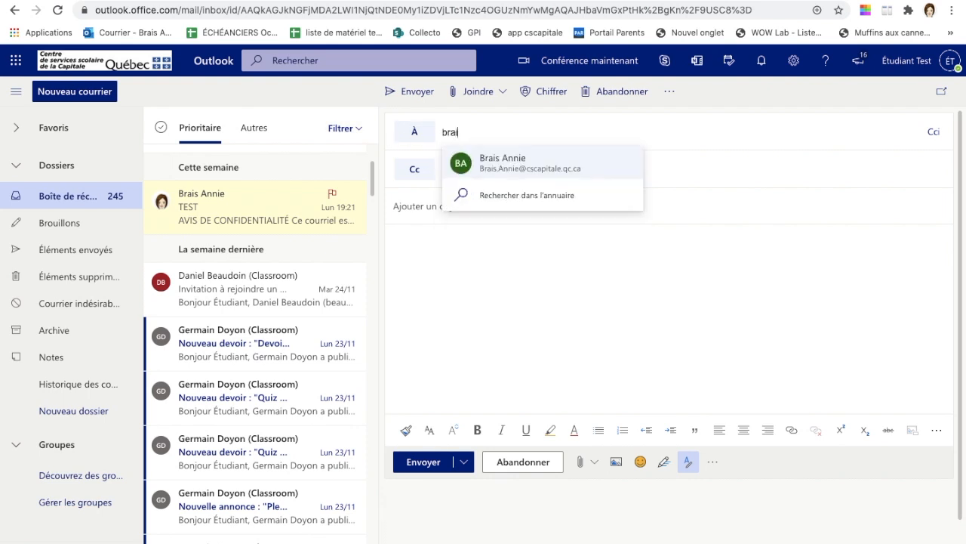
left_click(497, 167)
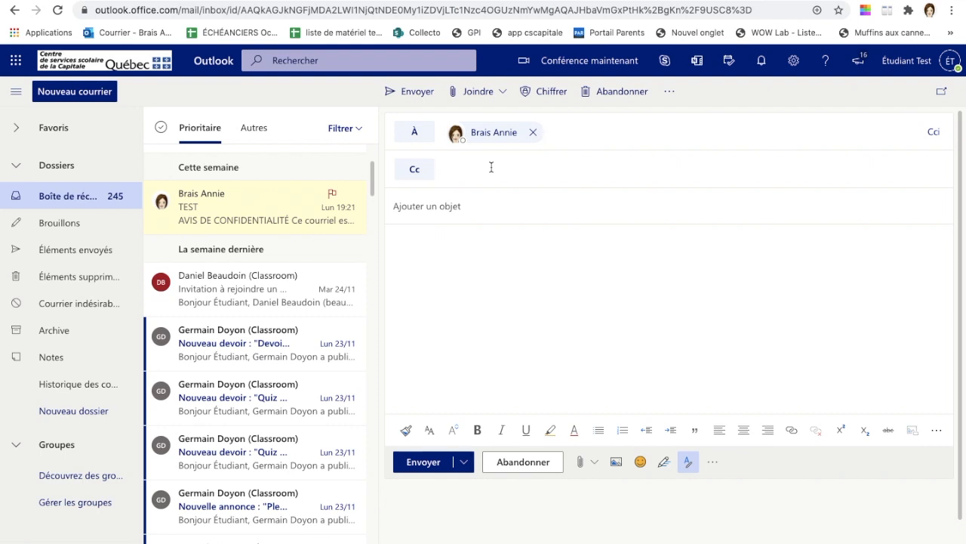
left_click(491, 167)
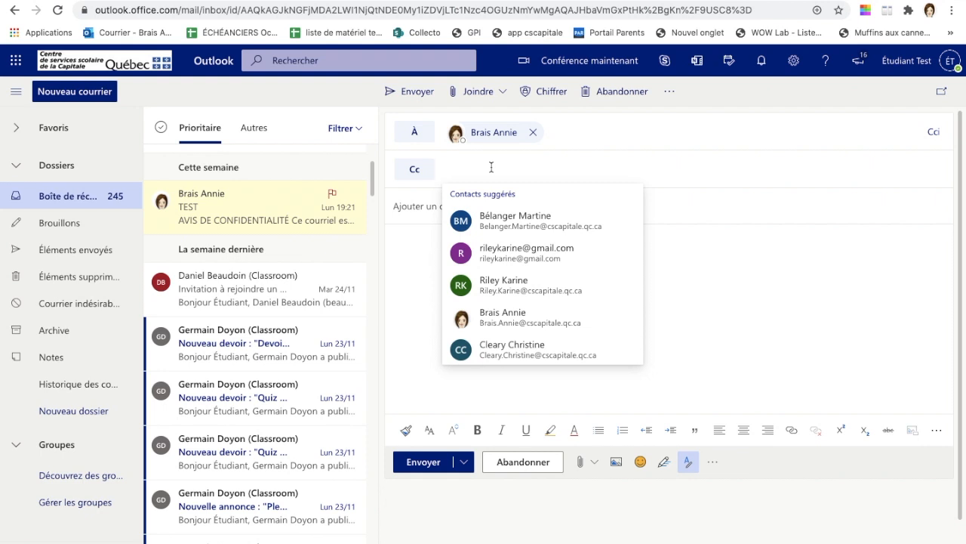
type("etu")
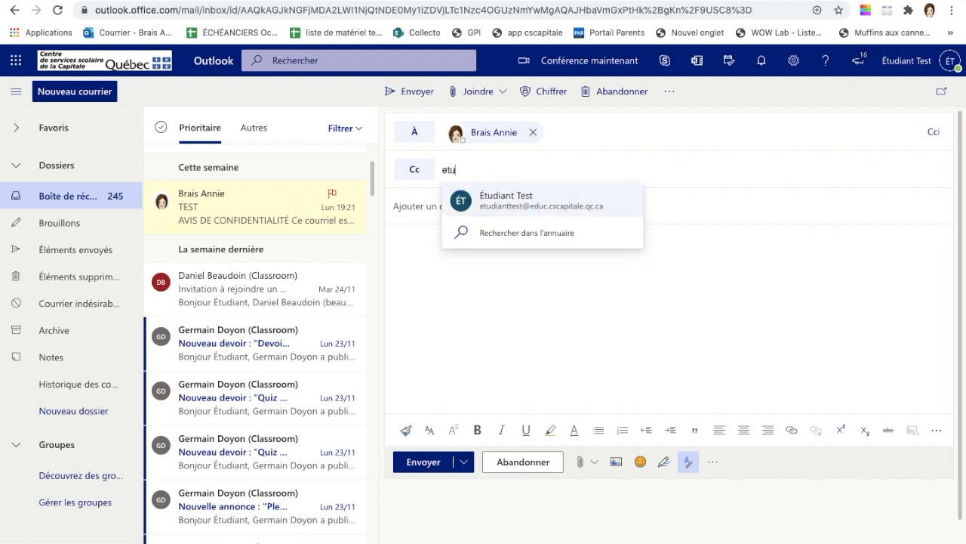
left_click(516, 208)
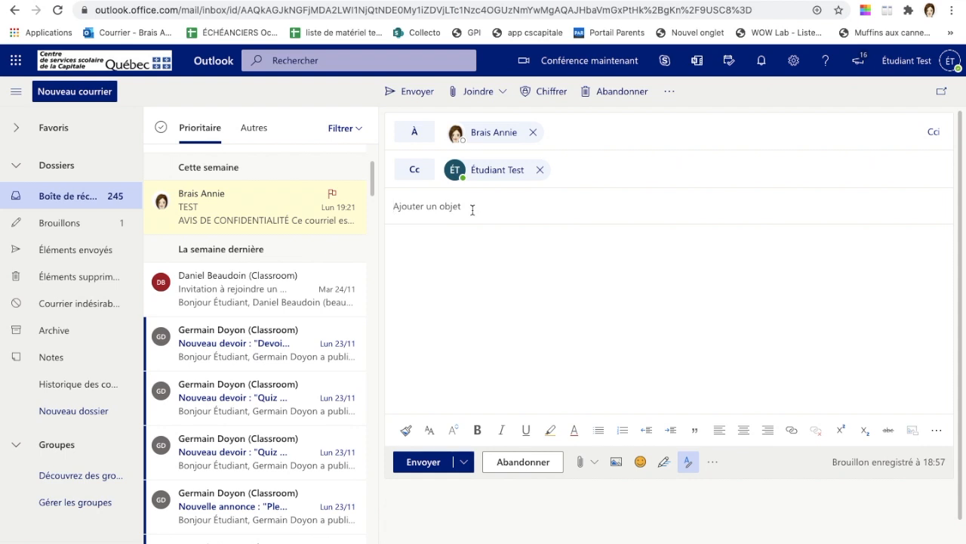
- Set the subject to "Devoir numéro 3" and write a greeting to the teacher, "je vous envoie mon devoir." and the student's signature
type("Devoir numéro 3")
left_click(407, 243)
type("Bonjour")
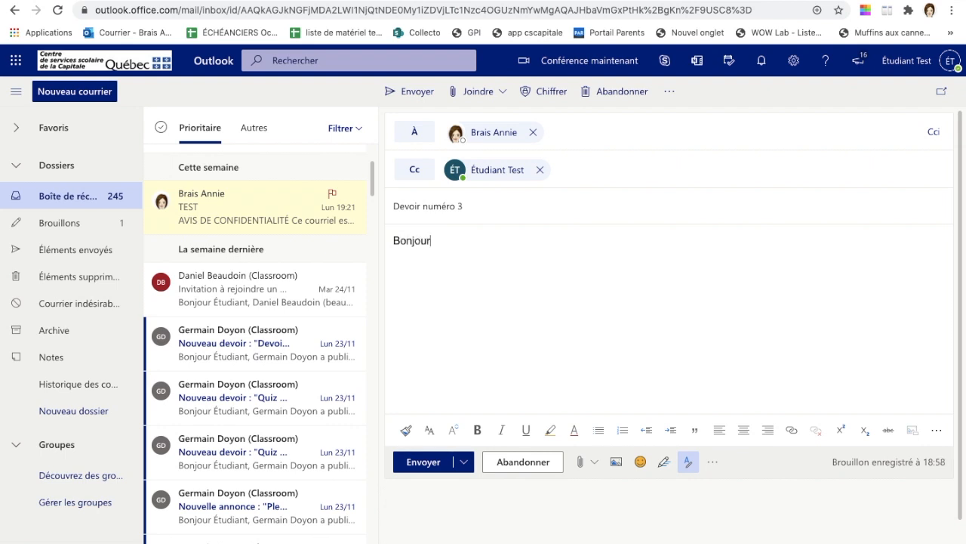
type(" madame Annie, j")
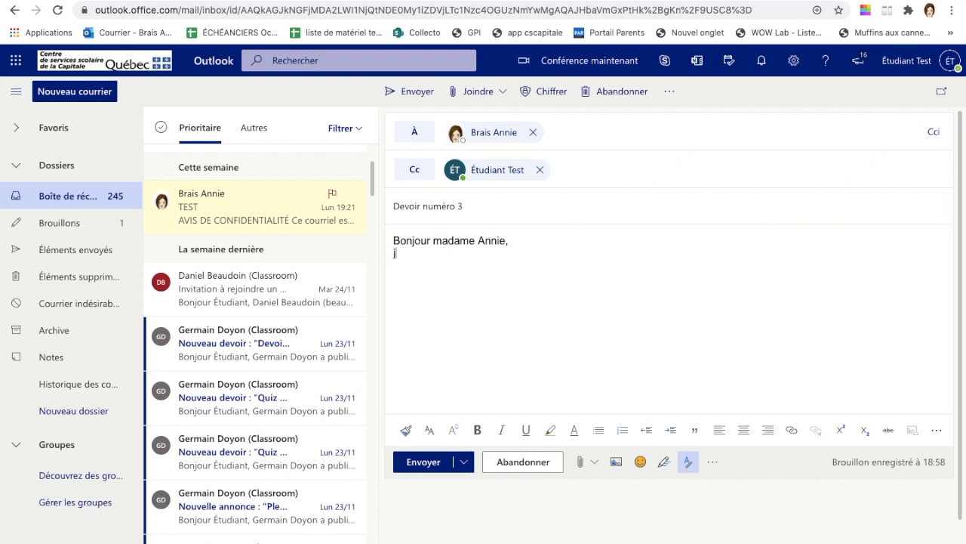
type("e vous envoie mon devoir.")
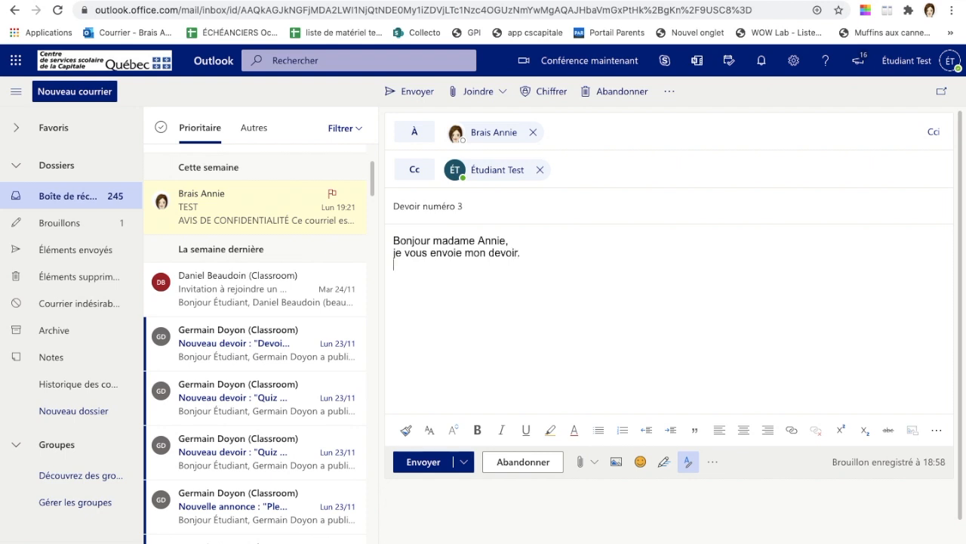
key("Return")
type("Étudiant Test")
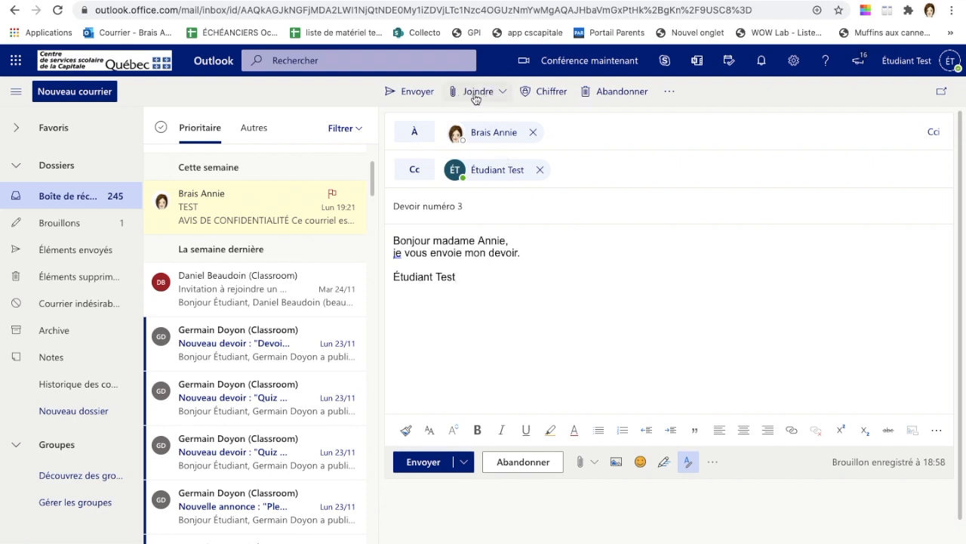
- Attach the screenshot of the school's N logo ending in 17.32.24 from the computer and send the message
left_click(498, 96)
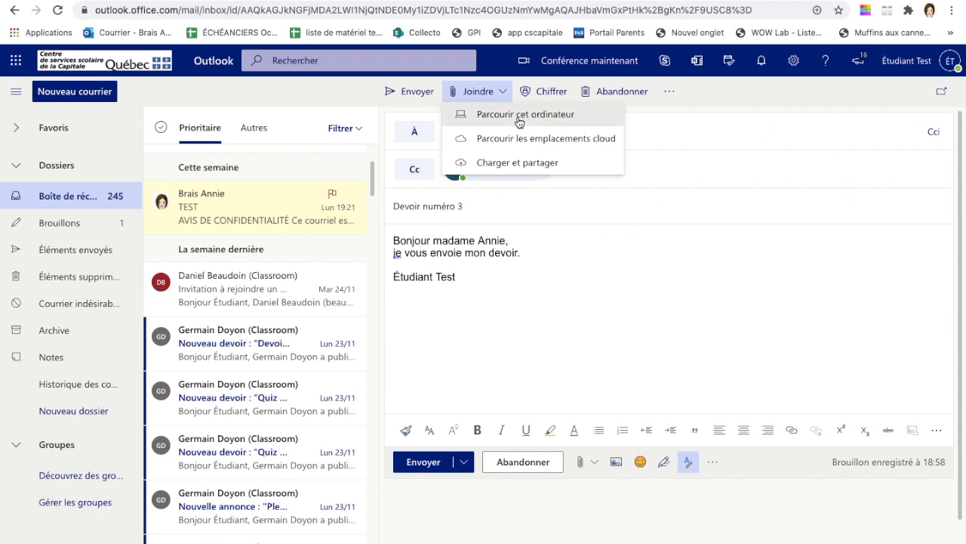
left_click(520, 123)
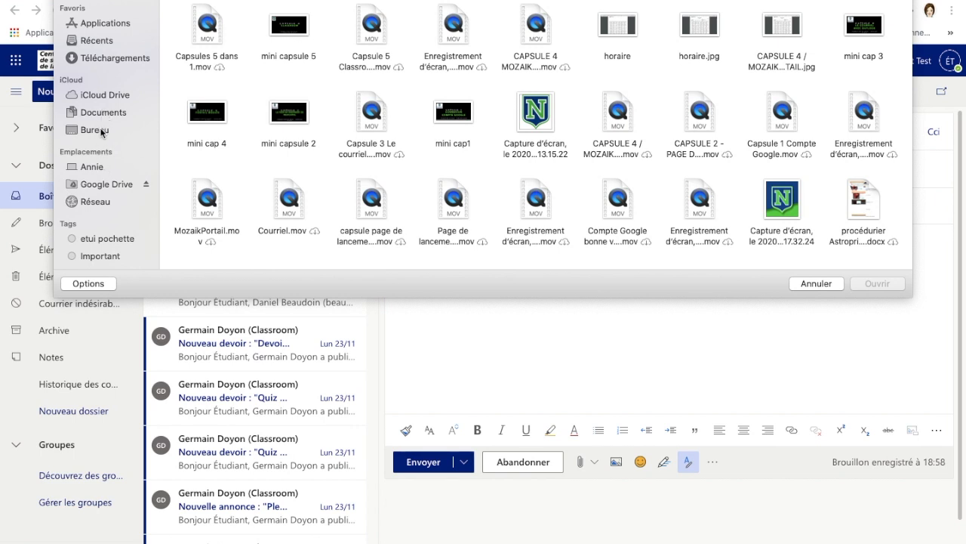
left_click(793, 206)
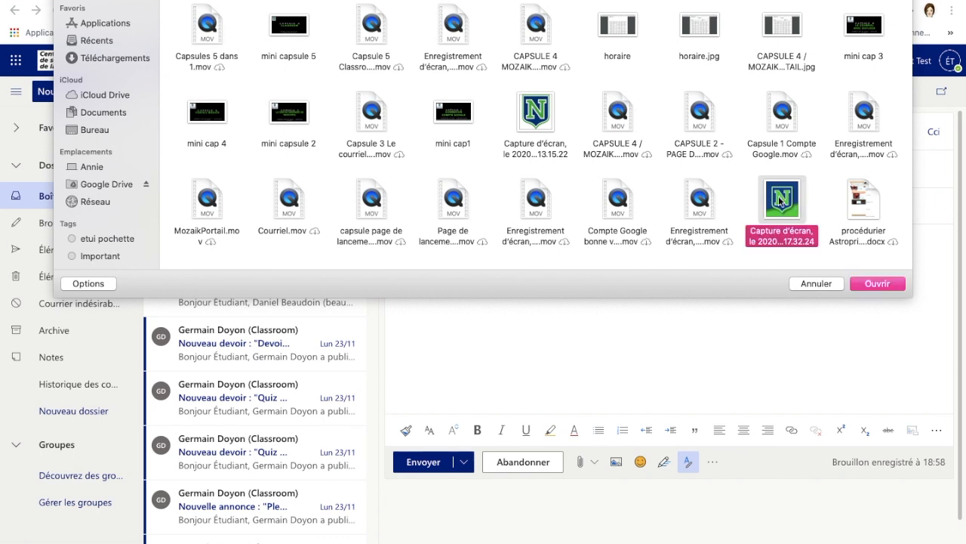
left_click(869, 283)
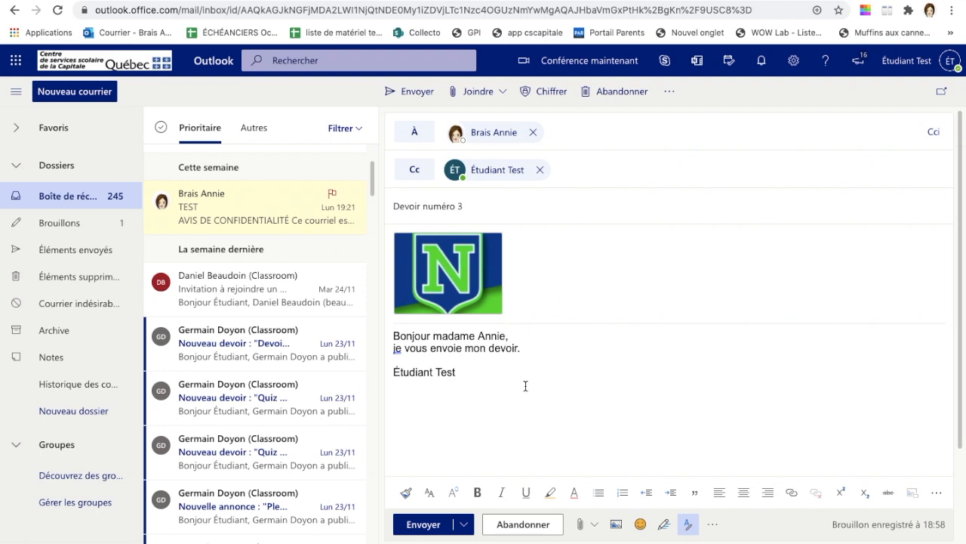
left_click(424, 524)
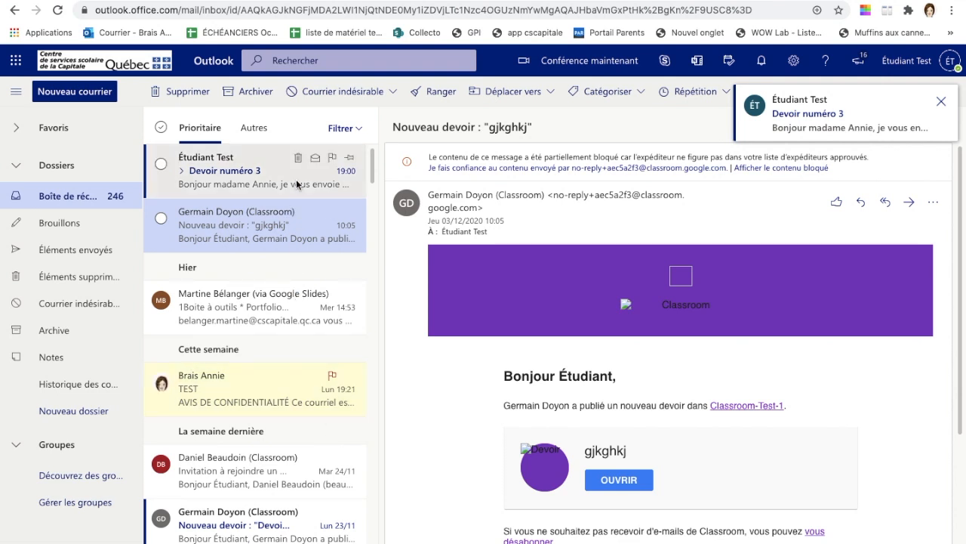
- Check the "Devoir numéro 3" message in the inbox and in the sent items, and return to the inbox
left_click(221, 173)
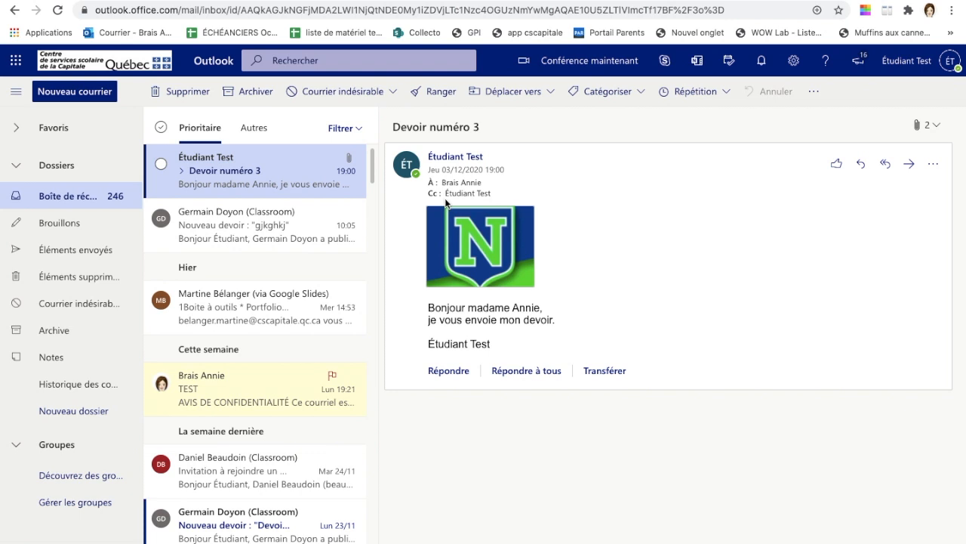
mouse_move(469, 240)
left_click(82, 255)
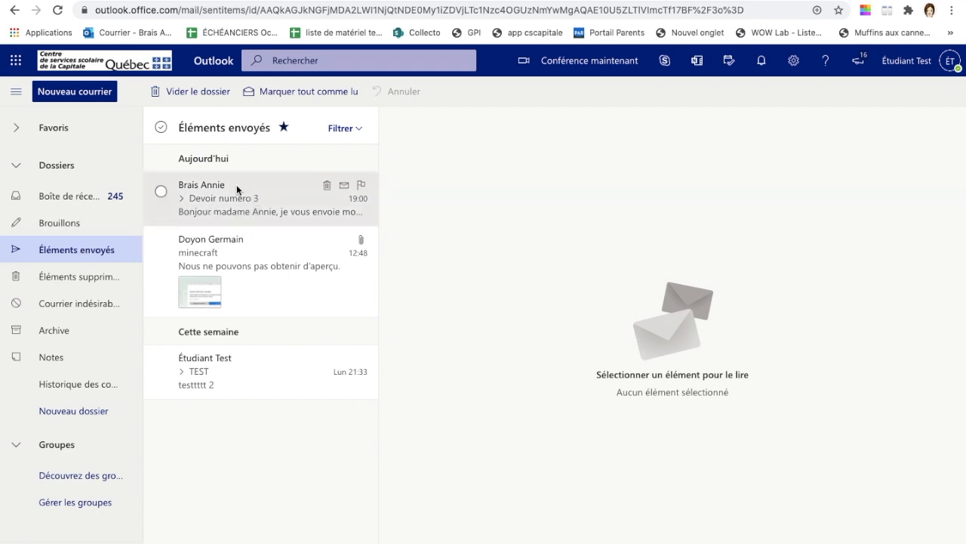
left_click(204, 208)
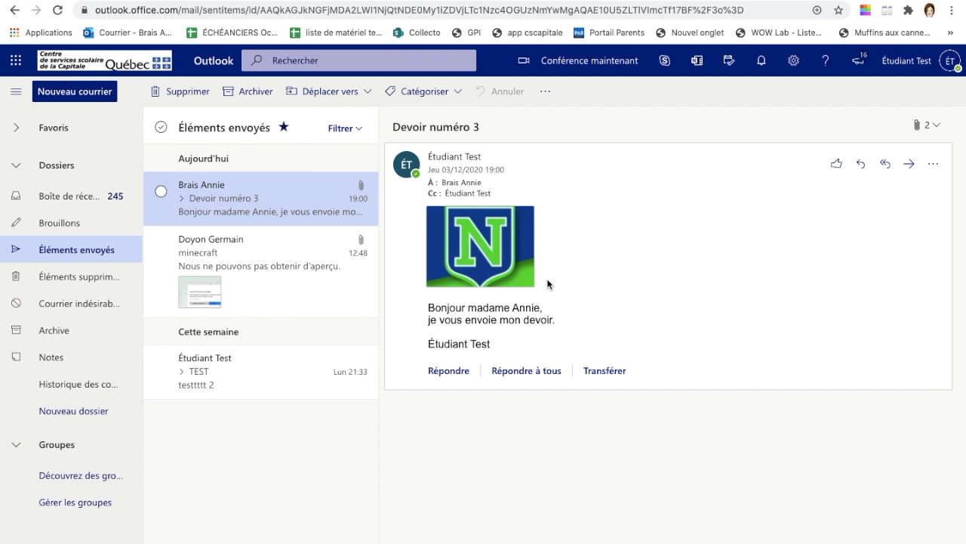
mouse_move(491, 278)
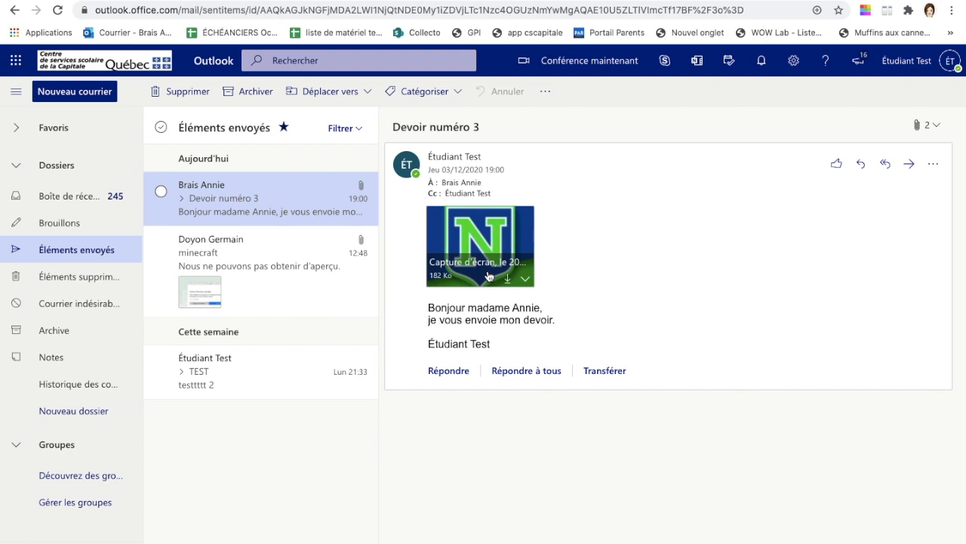
left_click(93, 198)
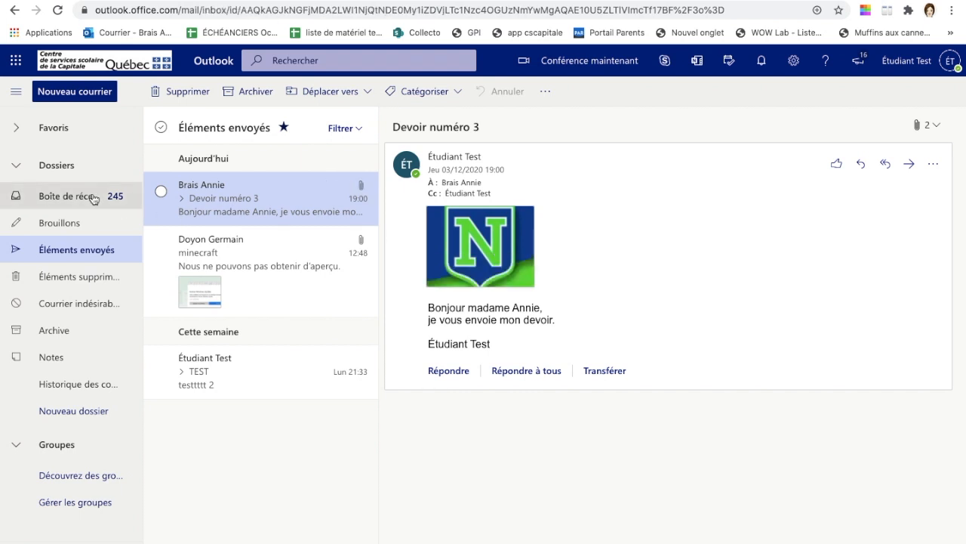
- Open the TEST message sent by the student account and send a reply to all with the text "testtttt 2"
mouse_move(301, 211)
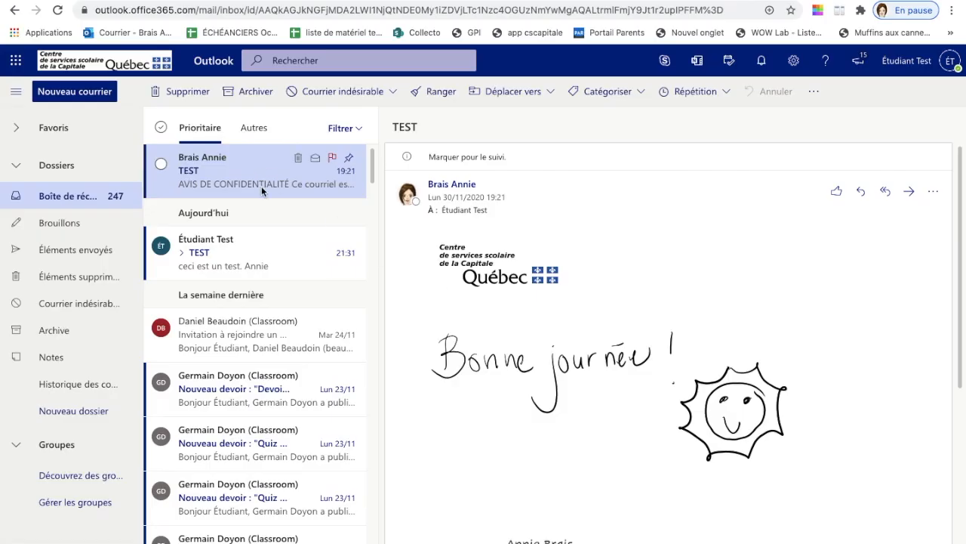
left_click(250, 253)
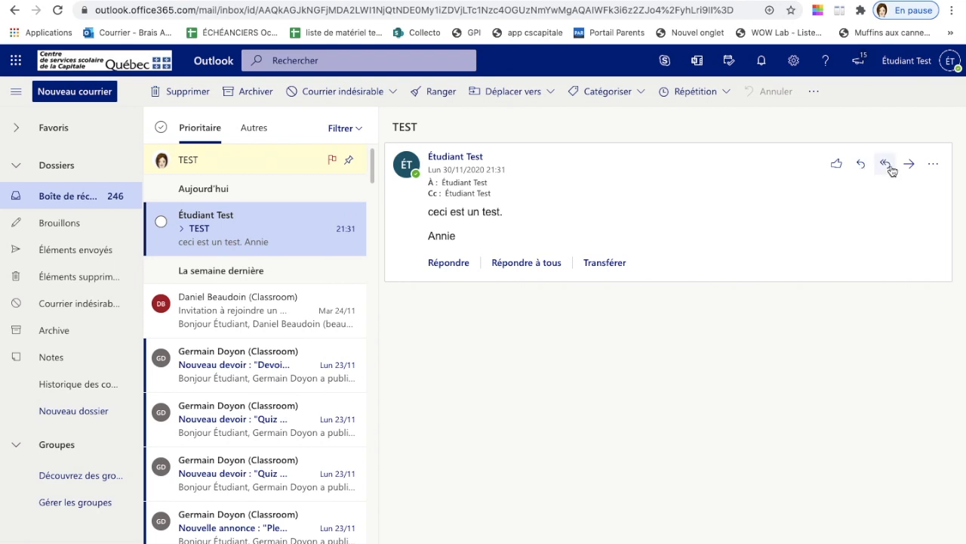
left_click(887, 165)
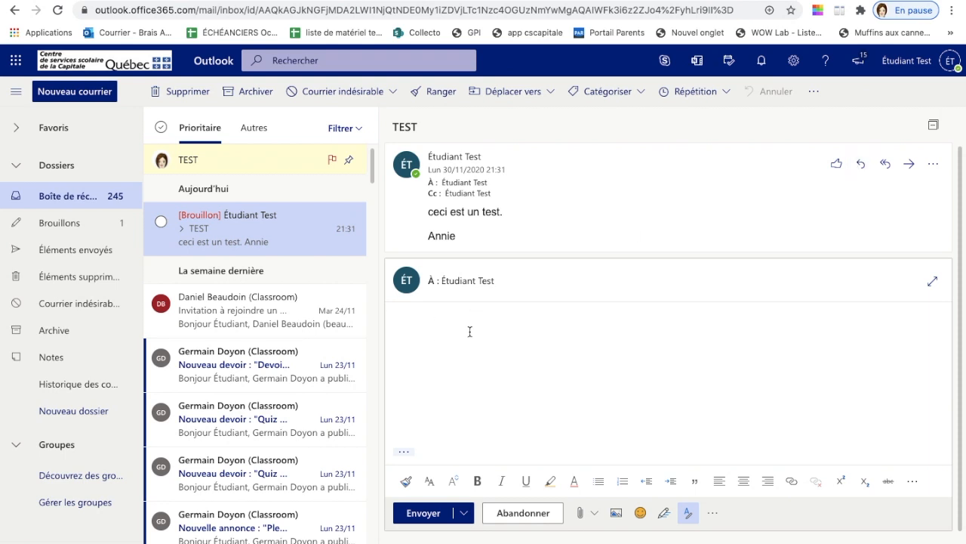
type("testtttt 2")
left_click(424, 513)
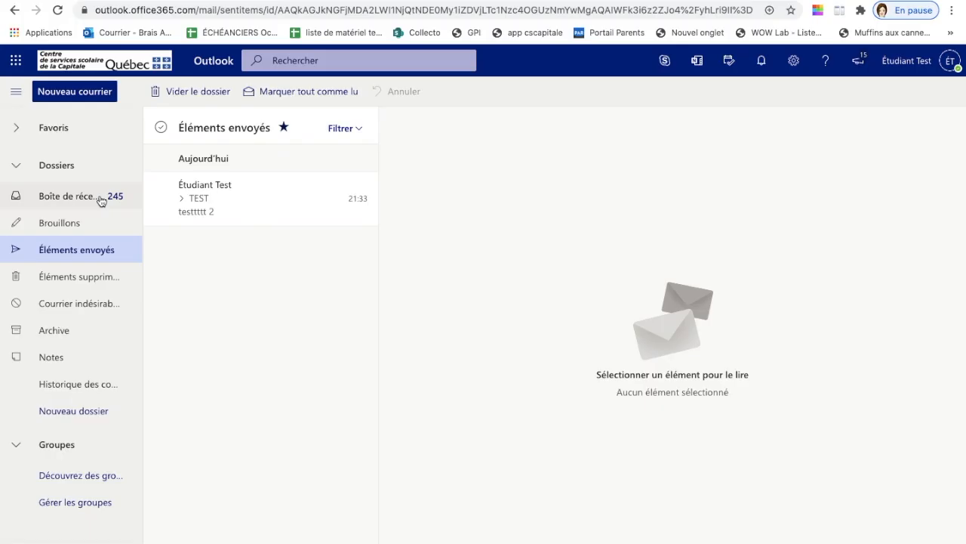
- Return to the inbox and delete the student account's TEST conversation containing the "testtttt 2" reply
left_click(101, 200)
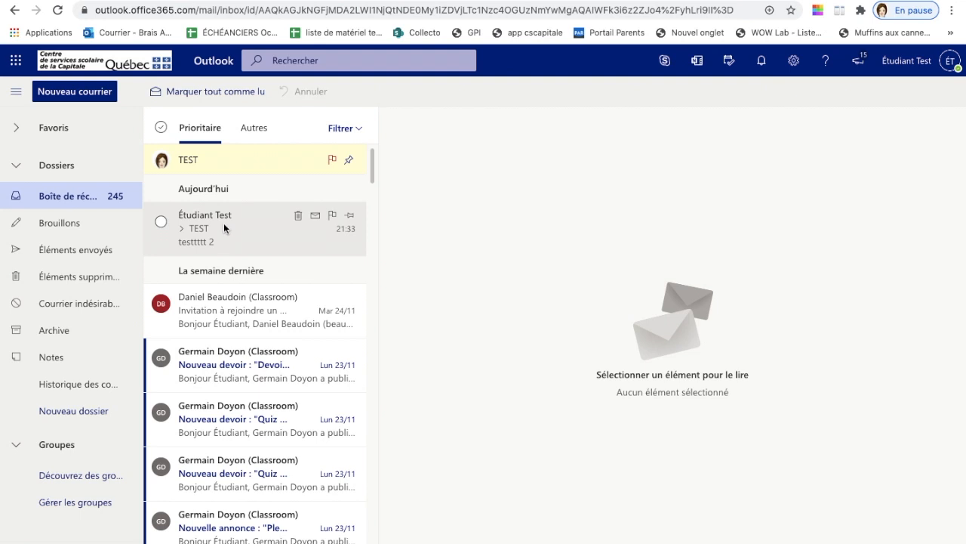
left_click(299, 218)
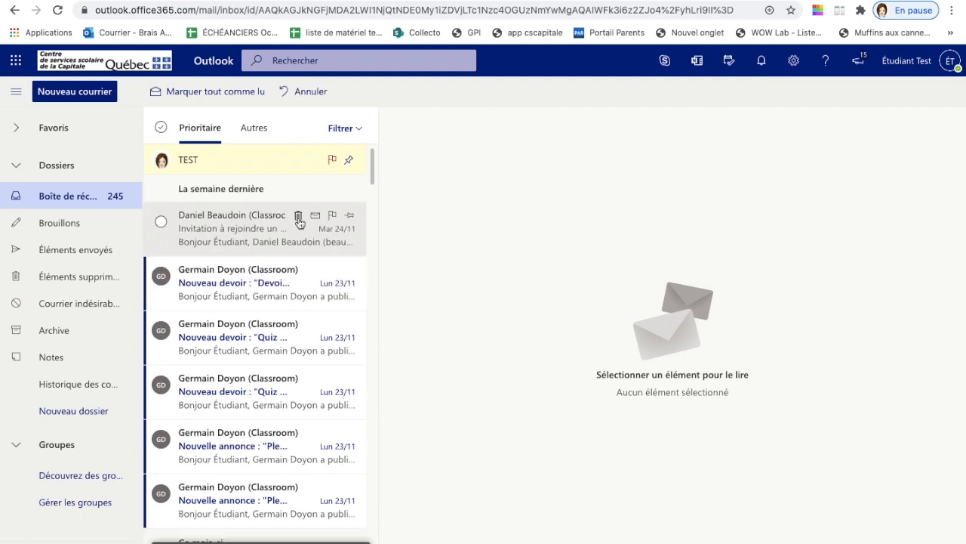
- Open the Classroom invitation message and display the signed-in account's options
left_click(260, 230)
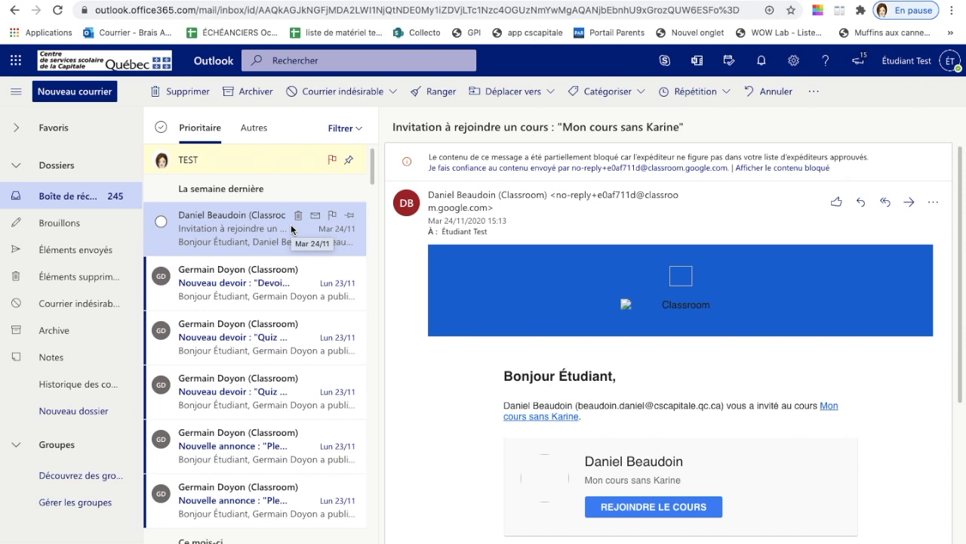
left_click(950, 63)
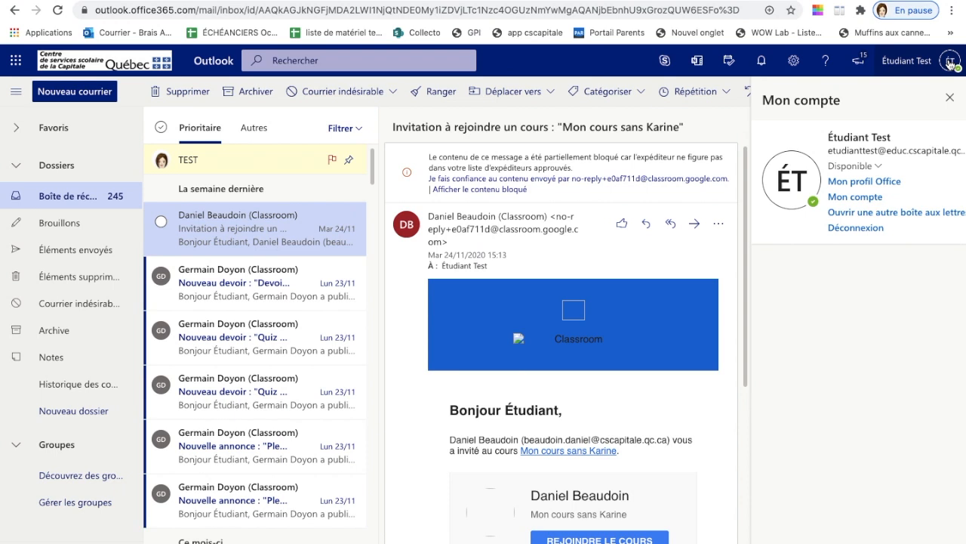